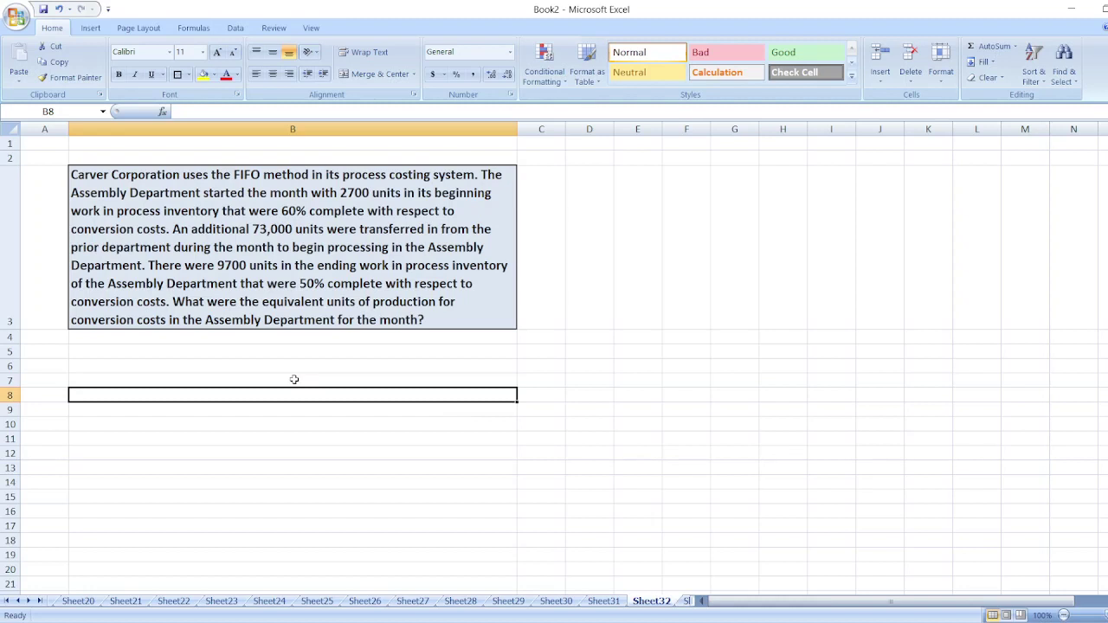
- Paste the units-transferred formula text into cell B6
{"action": "left_click", "coordinate": [247, 364]}
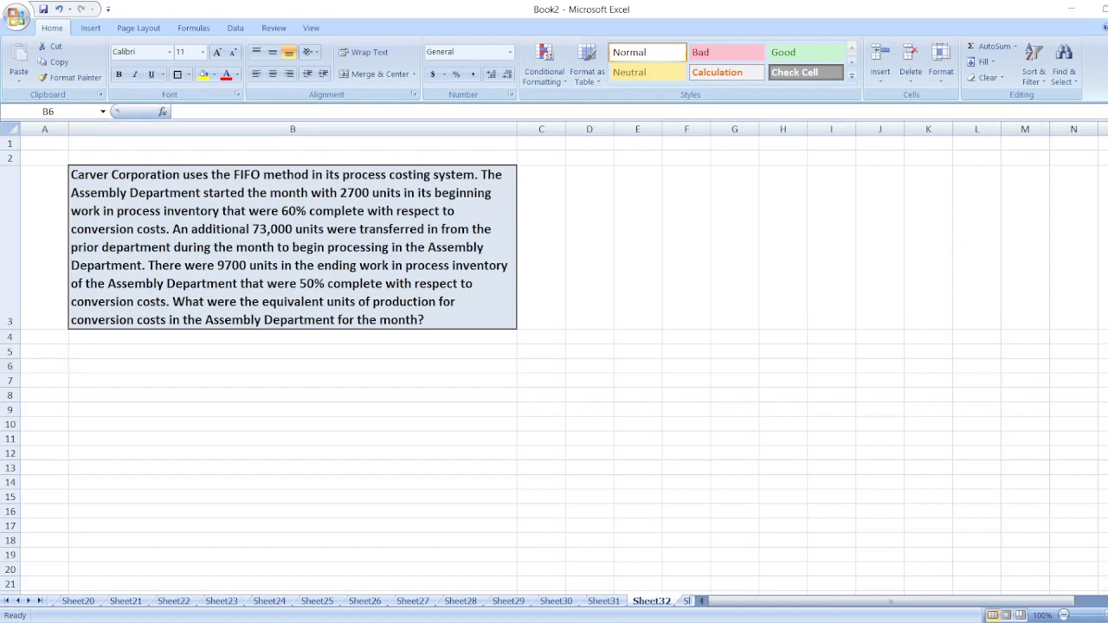
{"action": "key", "text": "ctrl+c"}
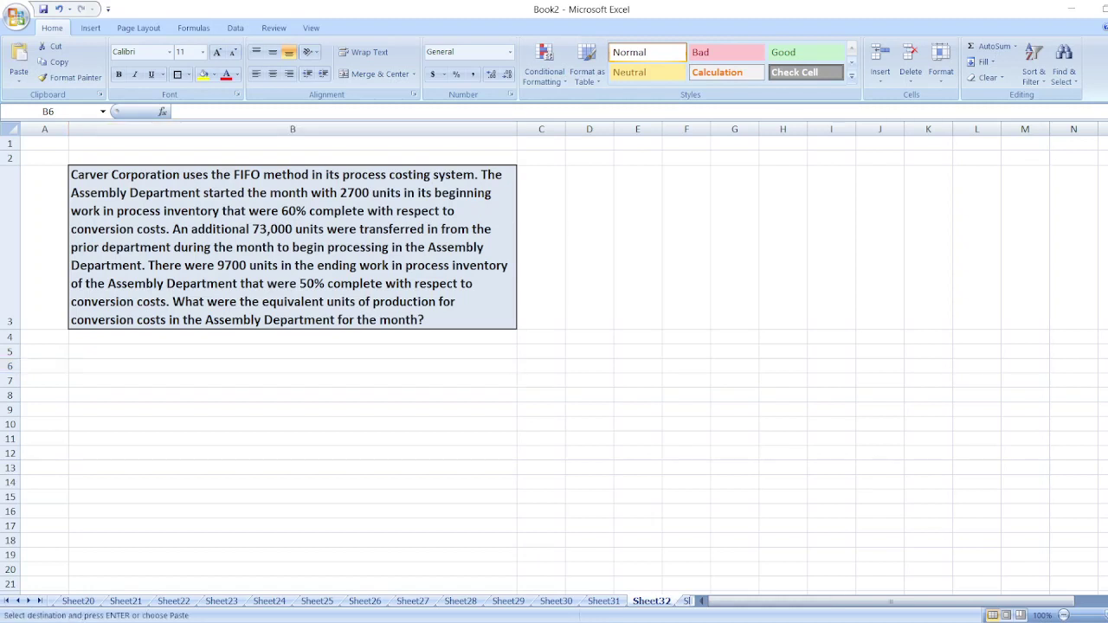
{"action": "key", "text": "ctrl+v"}
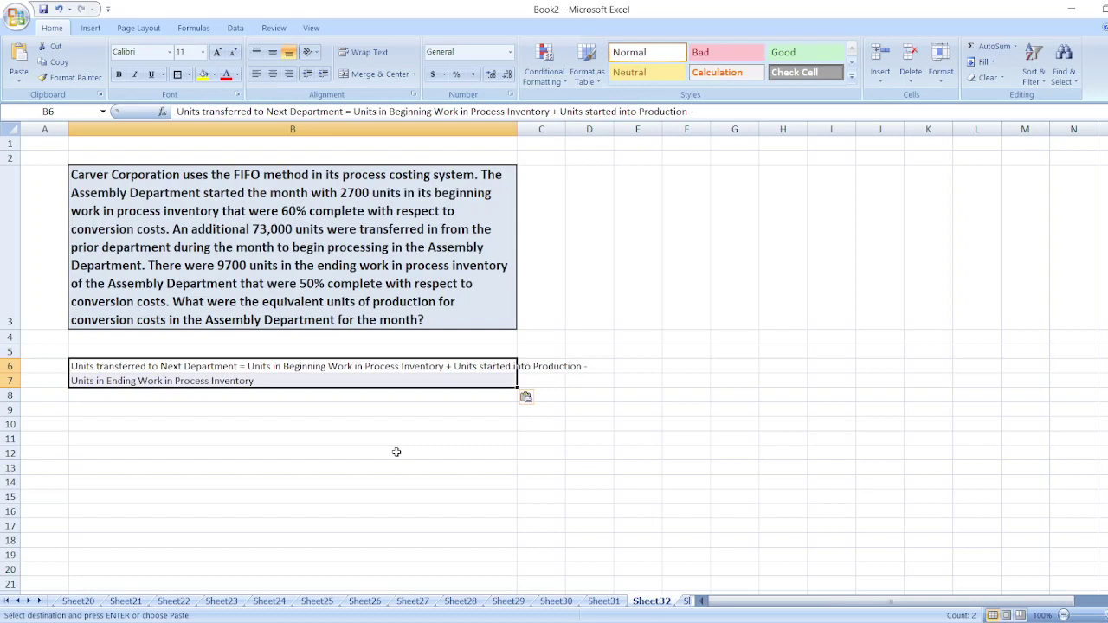
- Enter the calculation = 2,700 + 73,000 - 9,700 in B8 and the 66,000 Units result below it
{"action": "left_click", "coordinate": [282, 395]}
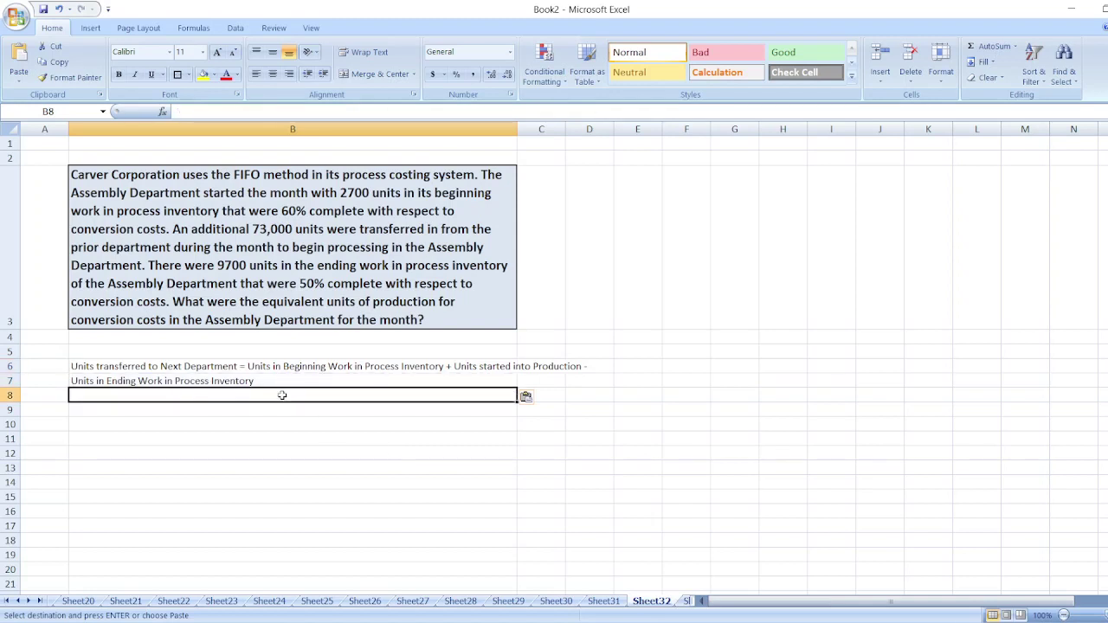
{"action": "type", "text": "= 2"}
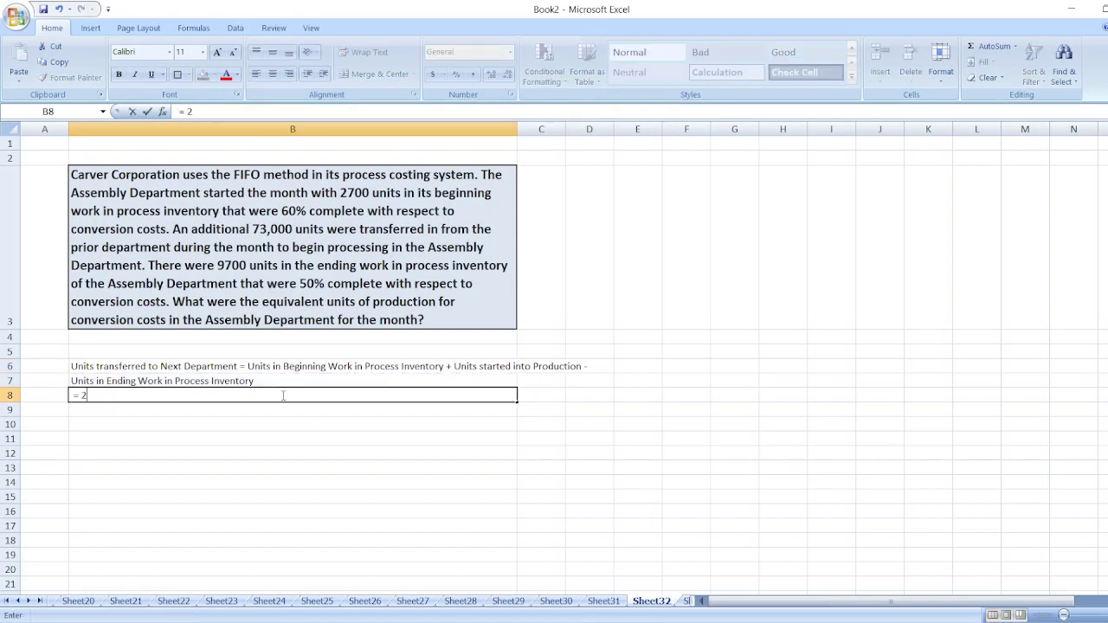
{"action": "type", "text": ",700 + 73,000"}
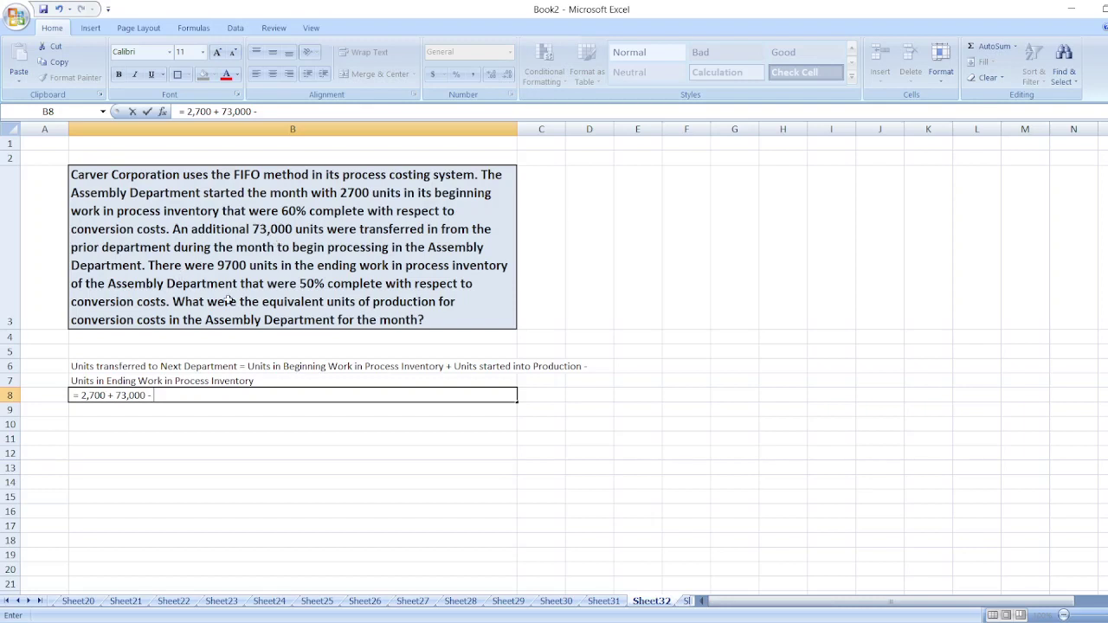
{"action": "type", "text": " - 9,700"}
{"action": "key", "text": "Return"}
{"action": "type", "text": "Units"}
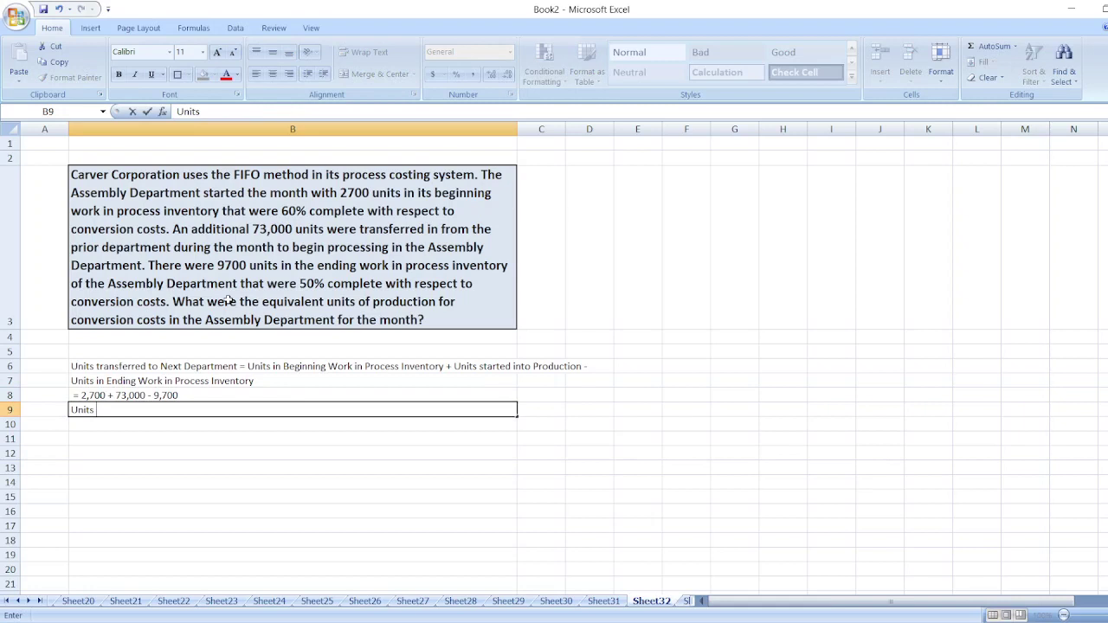
{"action": "type", "text": " Transferre"}
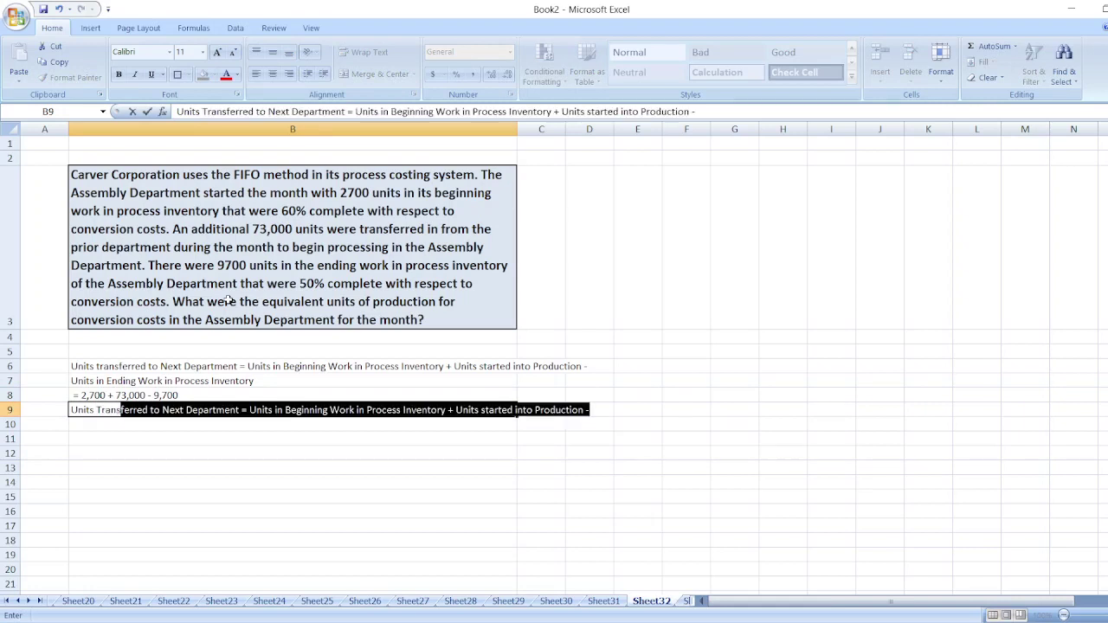
{"action": "type", "text": "d t"}
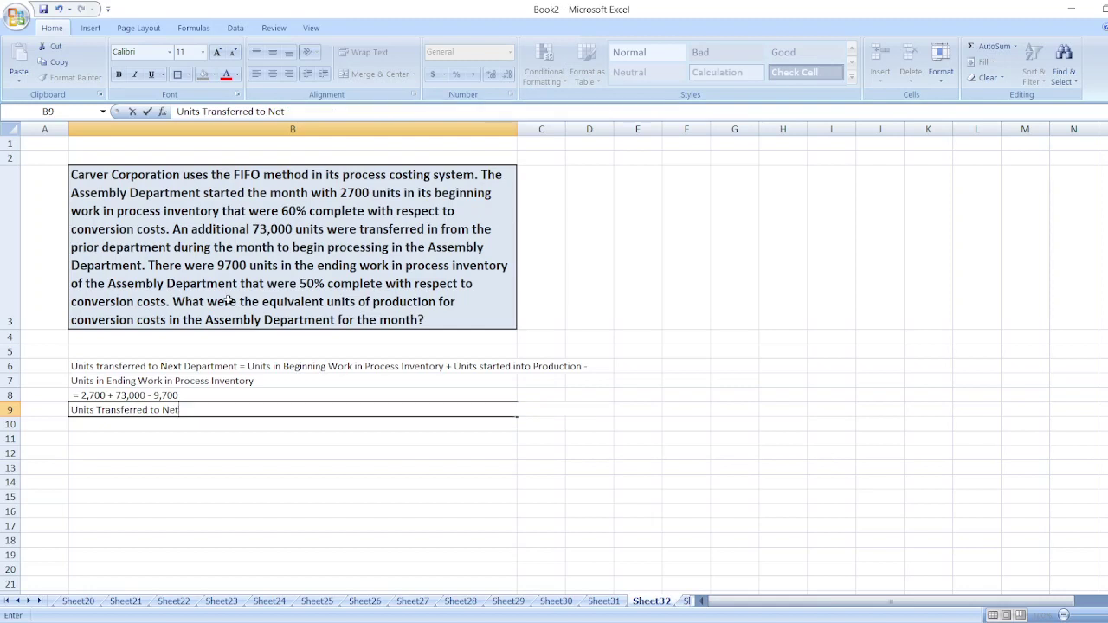
{"action": "key", "text": "BackSpace"}
{"action": "type", "text": "xt Depar"}
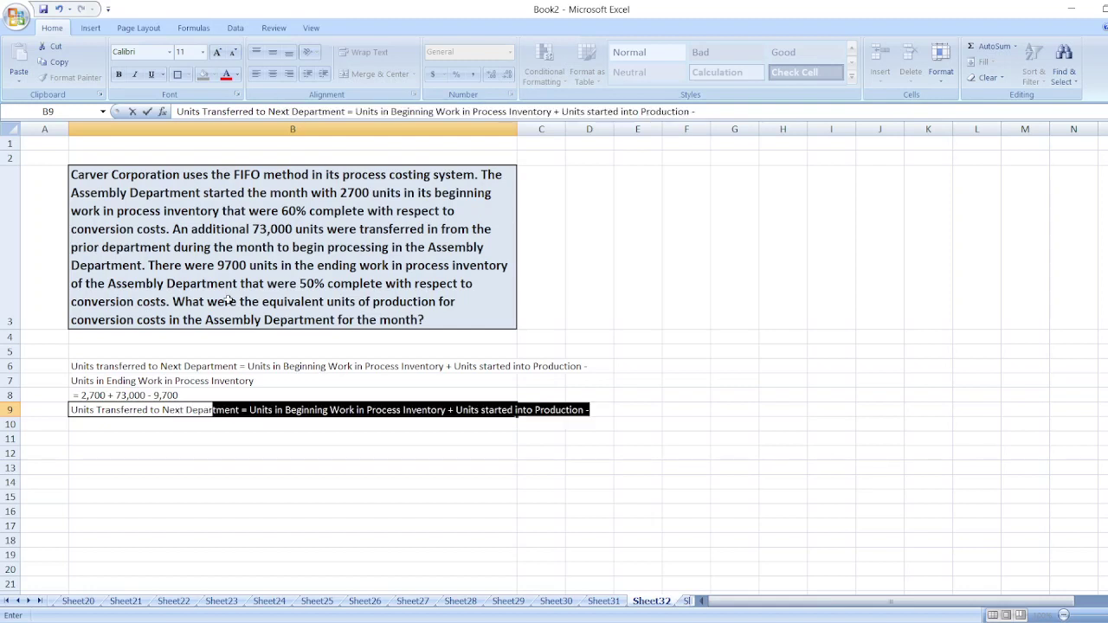
{"action": "type", "text": "tment = 66,0"}
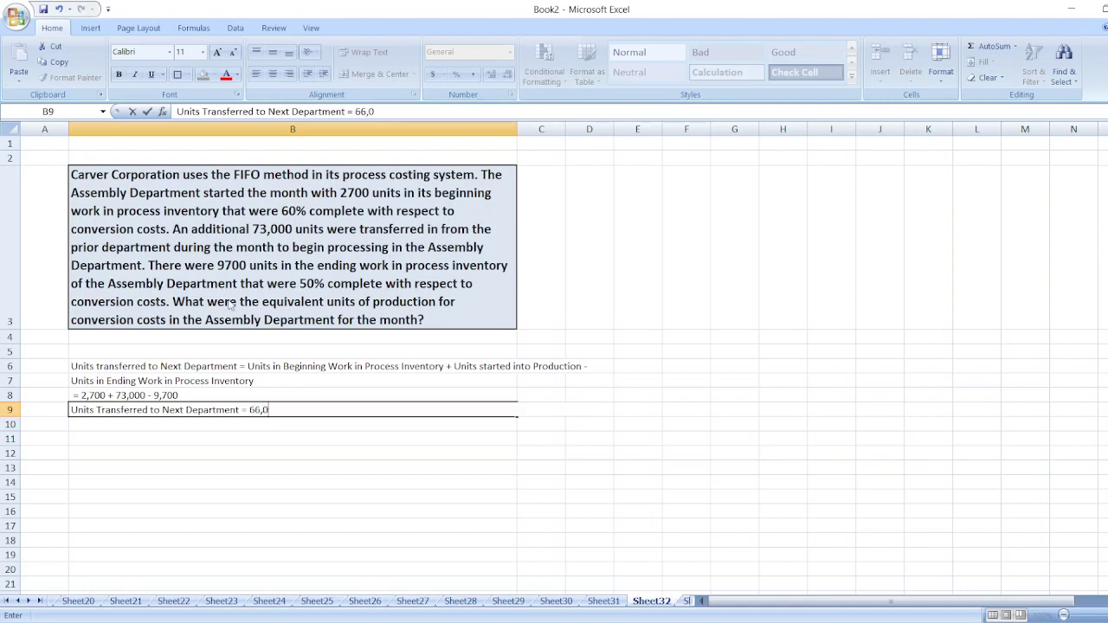
{"action": "type", "text": "00 Units"}
{"action": "key", "text": "Return"}
{"action": "key", "text": "Return"}
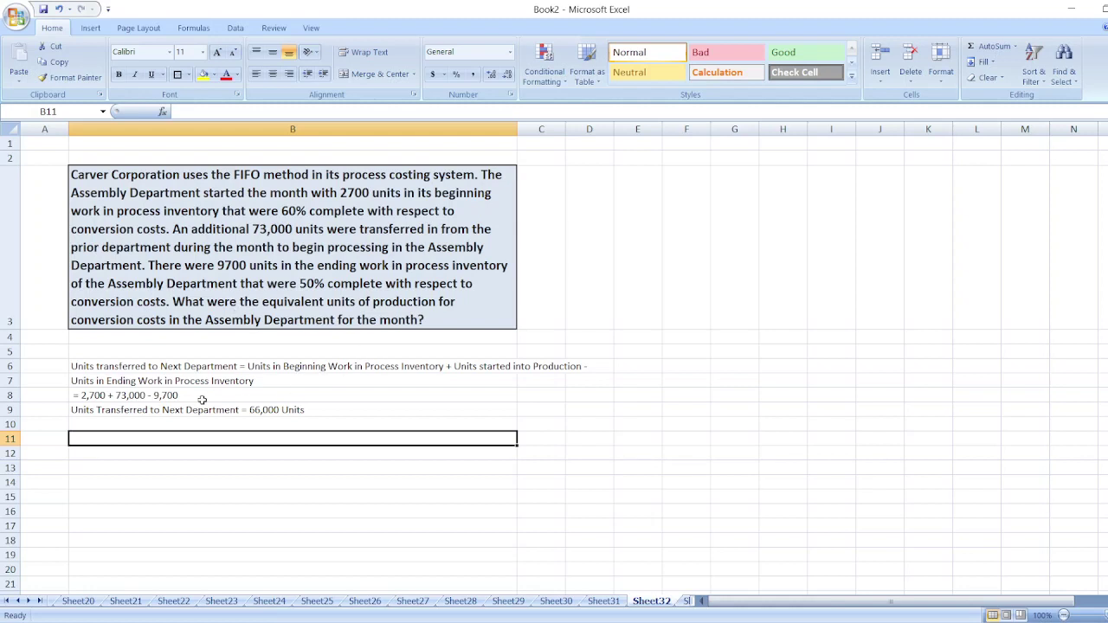
- Add the heading 'Equivalent Units for Conversion Costs:' and the label 'Beginning Work in Process Inventory' below it
{"action": "type", "text": "Equi"}
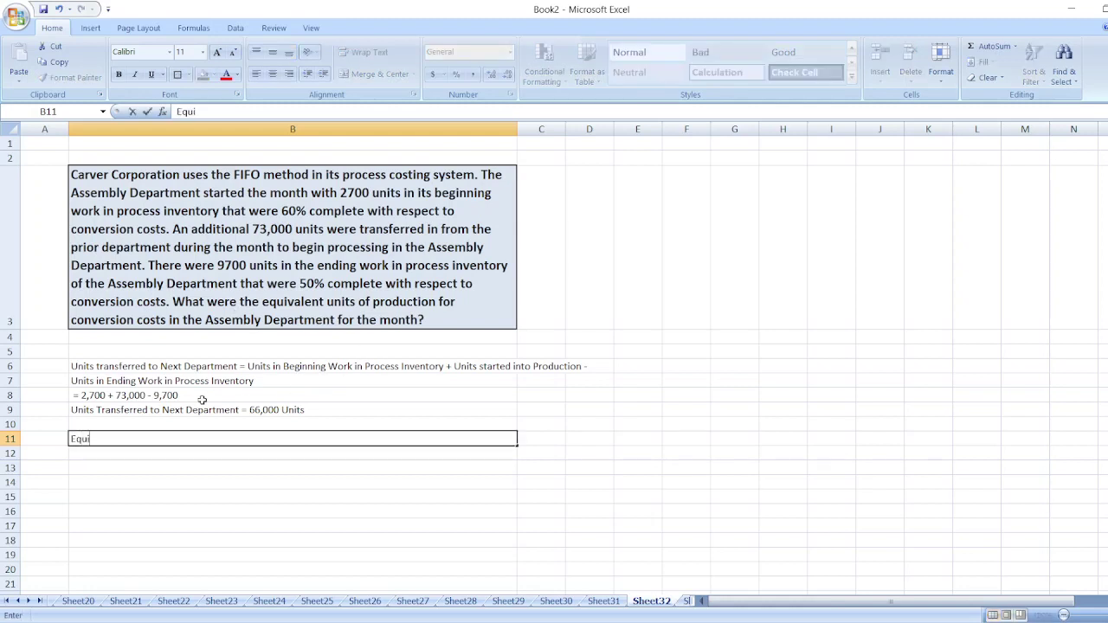
{"action": "type", "text": "valent Units for Conve"}
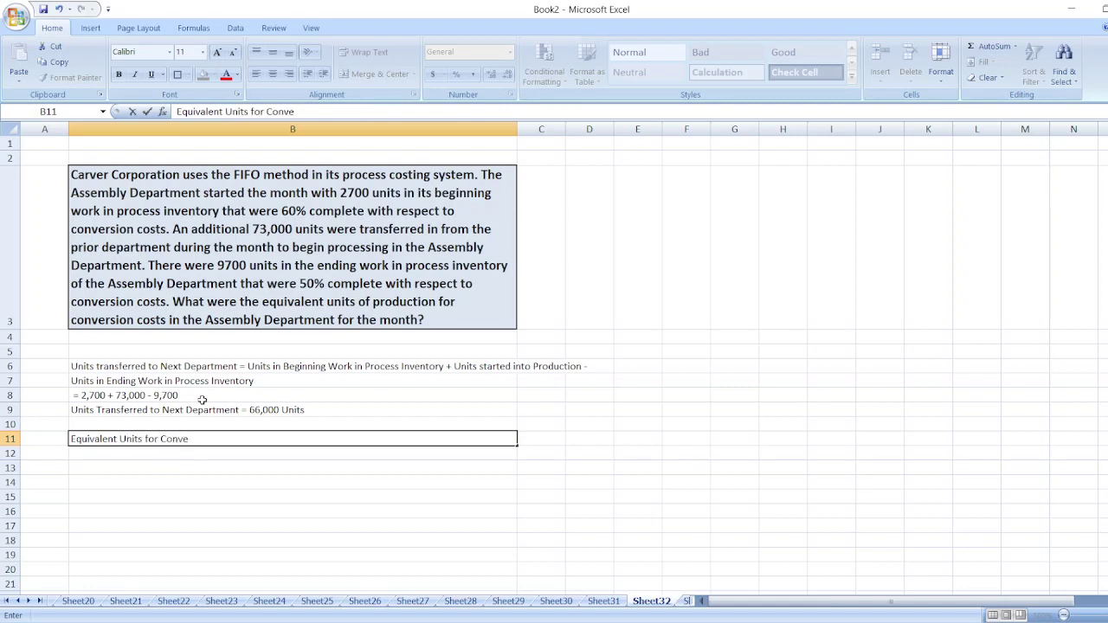
{"action": "type", "text": "rsion Costs:"}
{"action": "key", "text": "Return"}
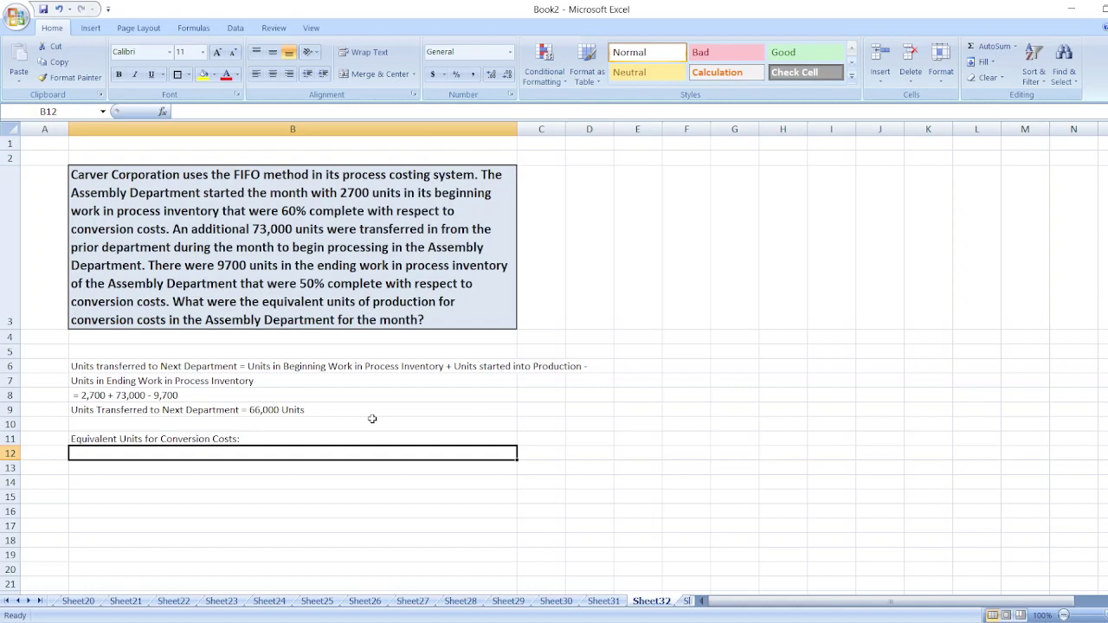
{"action": "type", "text": "Beginn"}
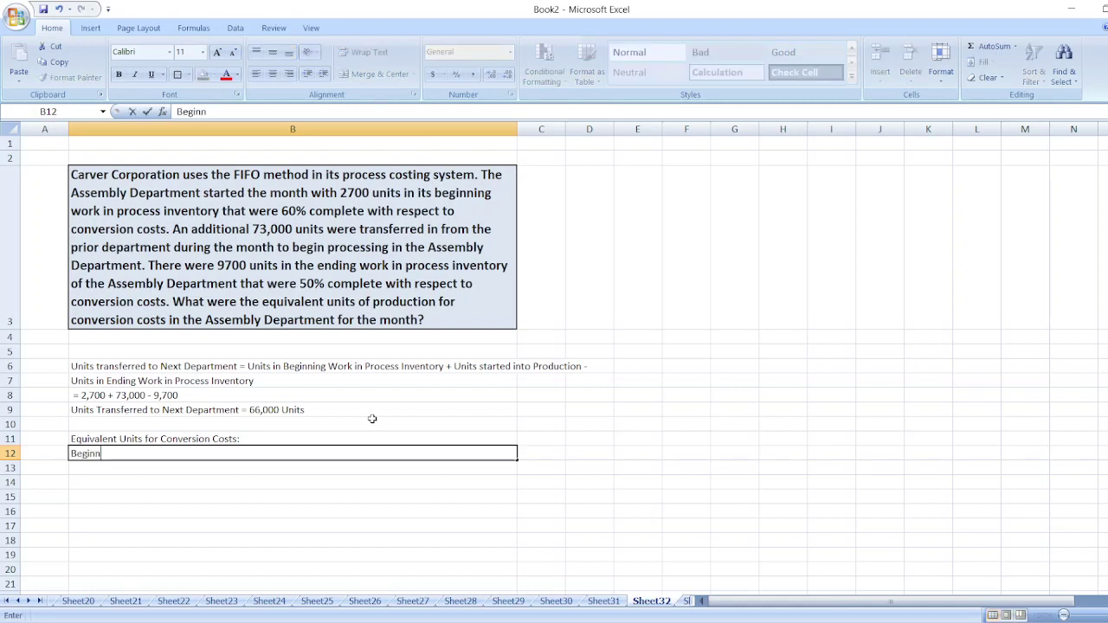
{"action": "type", "text": "ing Work in Process"}
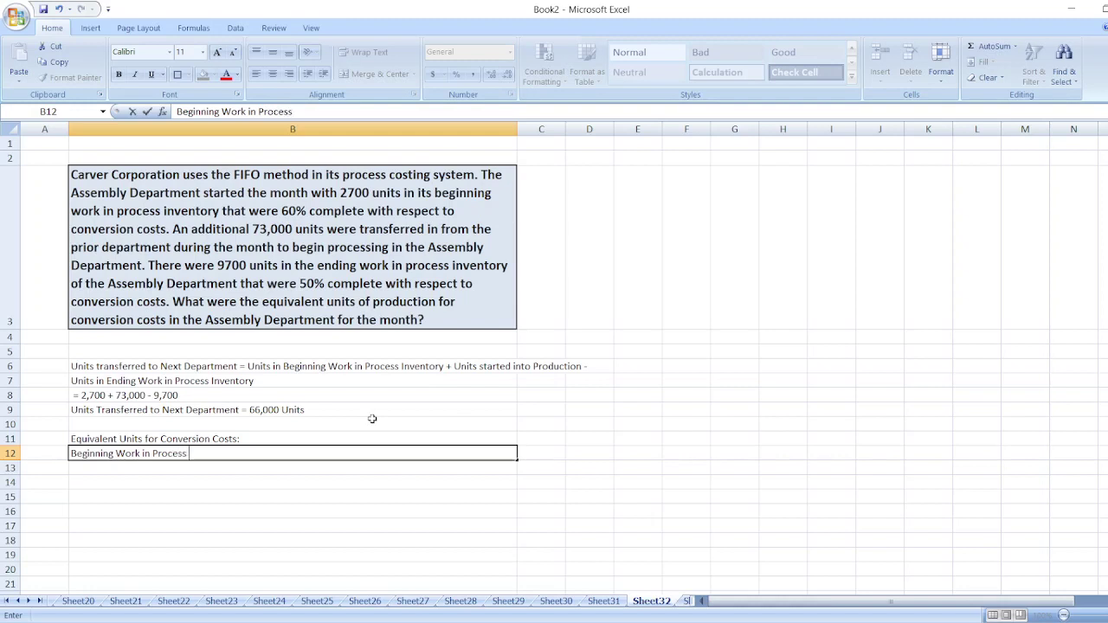
{"action": "type", "text": " Inventory"}
{"action": "key", "text": "Tab"}
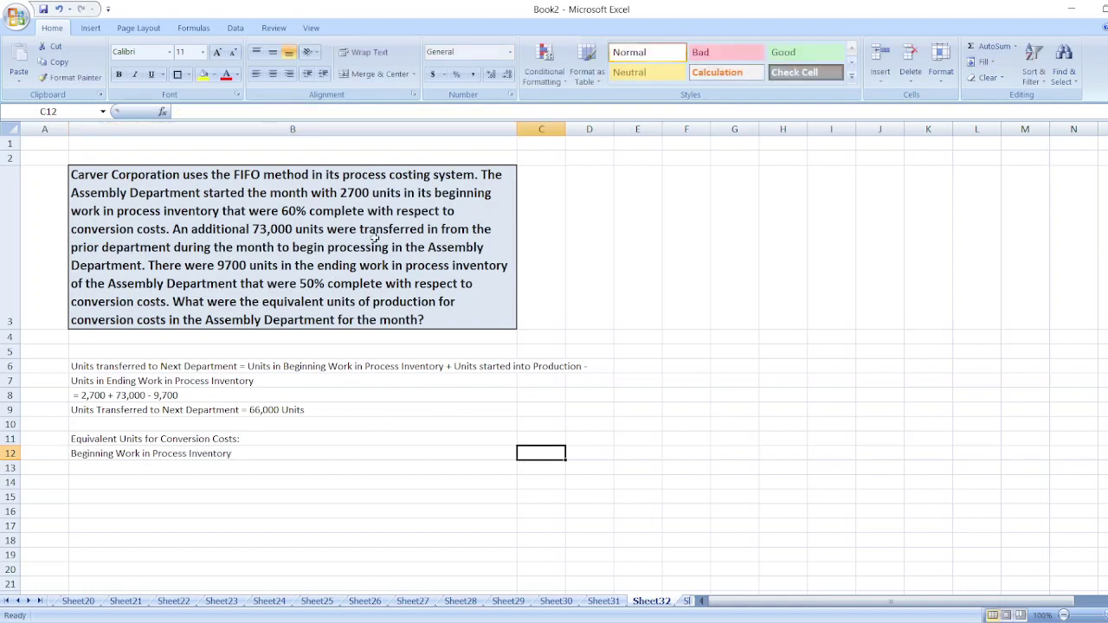
- Compute beginning inventory as =2,700*(1-60%) and add 'Units Started and Completed during the Year' with =73000-9700
{"action": "type", "text": "="}
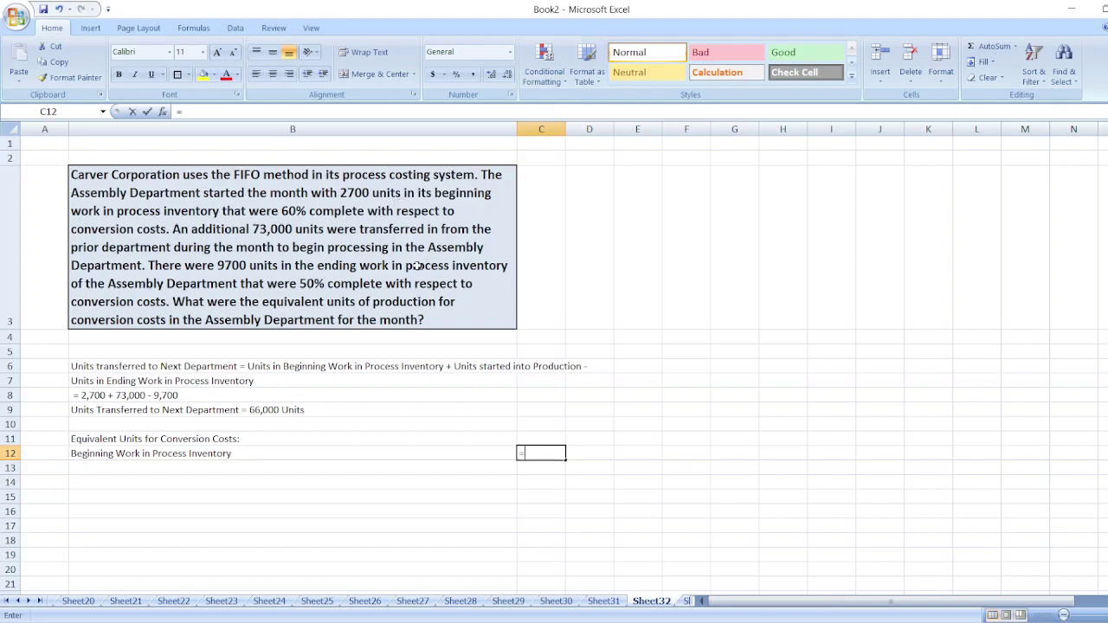
{"action": "type", "text": "2,700"}
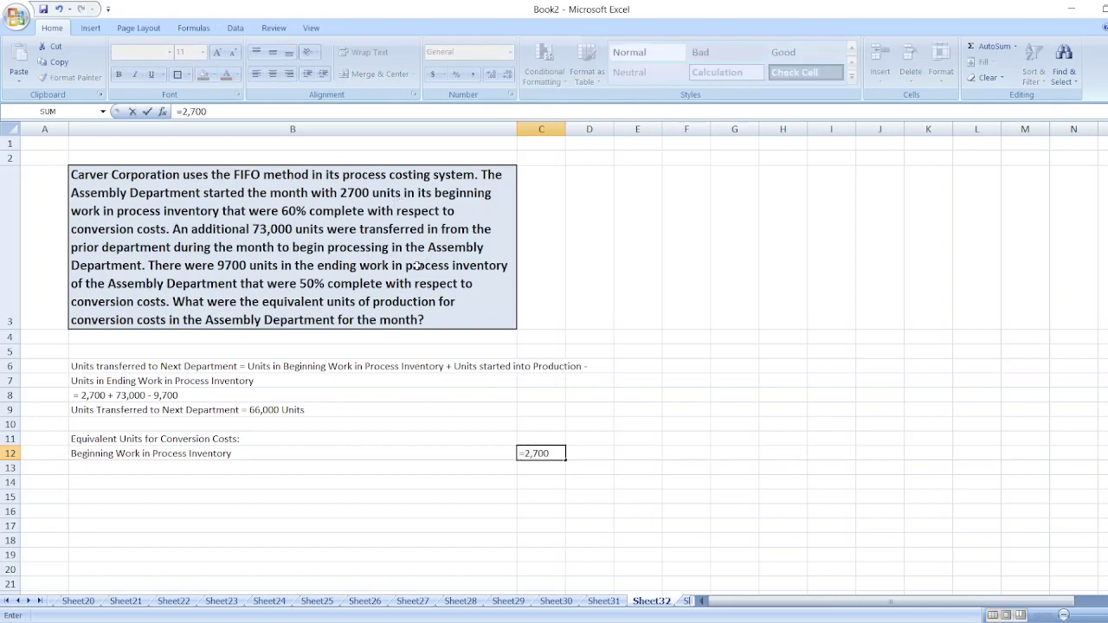
{"action": "type", "text": "*(1-60%)"}
{"action": "key", "text": "Return"}
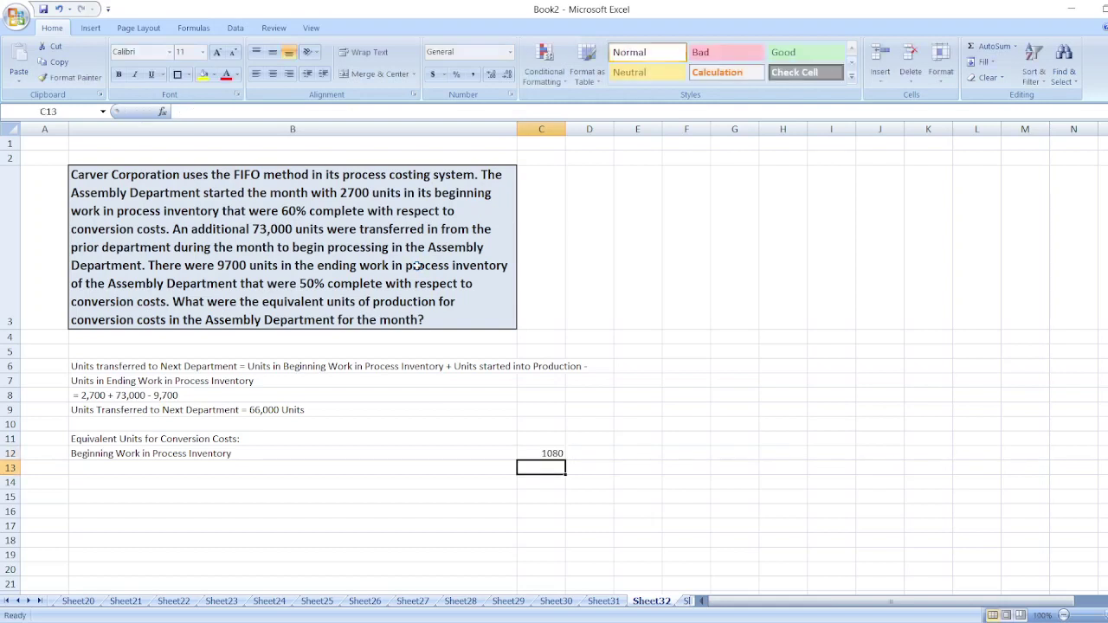
{"action": "left_click", "coordinate": [262, 468]}
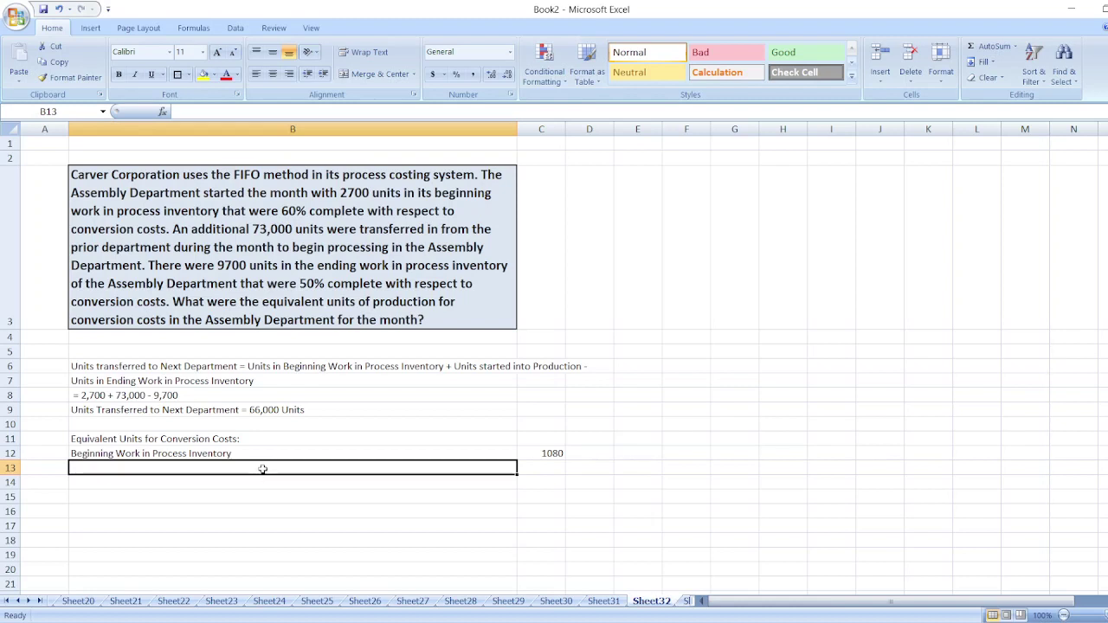
{"action": "type", "text": "Units Sta"}
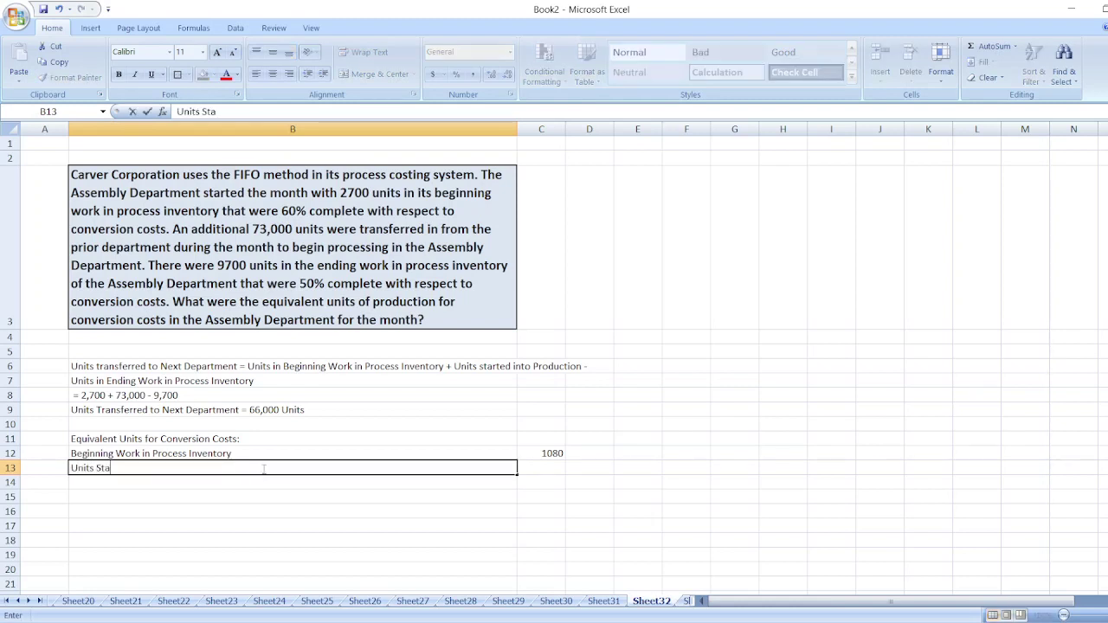
{"action": "type", "text": "rted and COmpleted "}
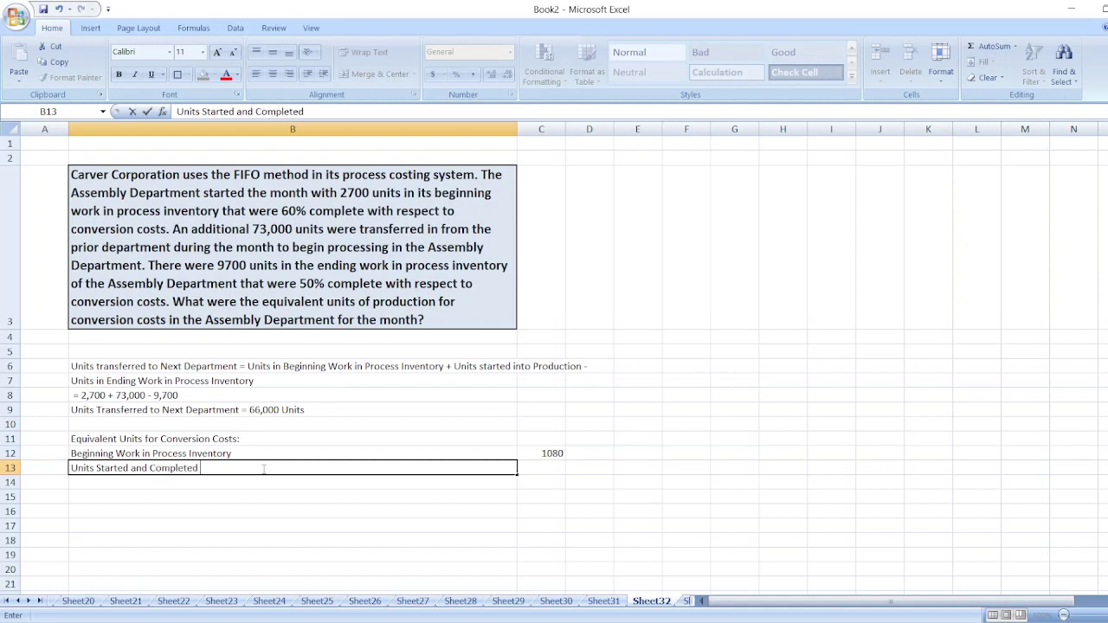
{"action": "type", "text": "during the Year"}
{"action": "key", "text": "Tab"}
{"action": "type", "text": "="}
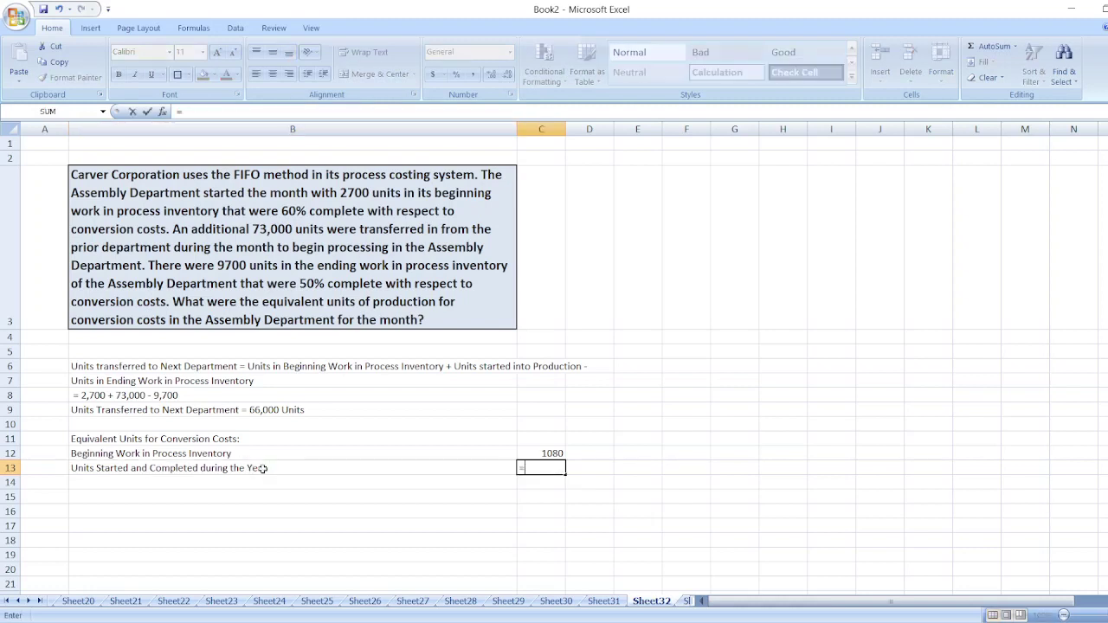
{"action": "type", "text": "73000-9700"}
{"action": "key", "text": "Return"}
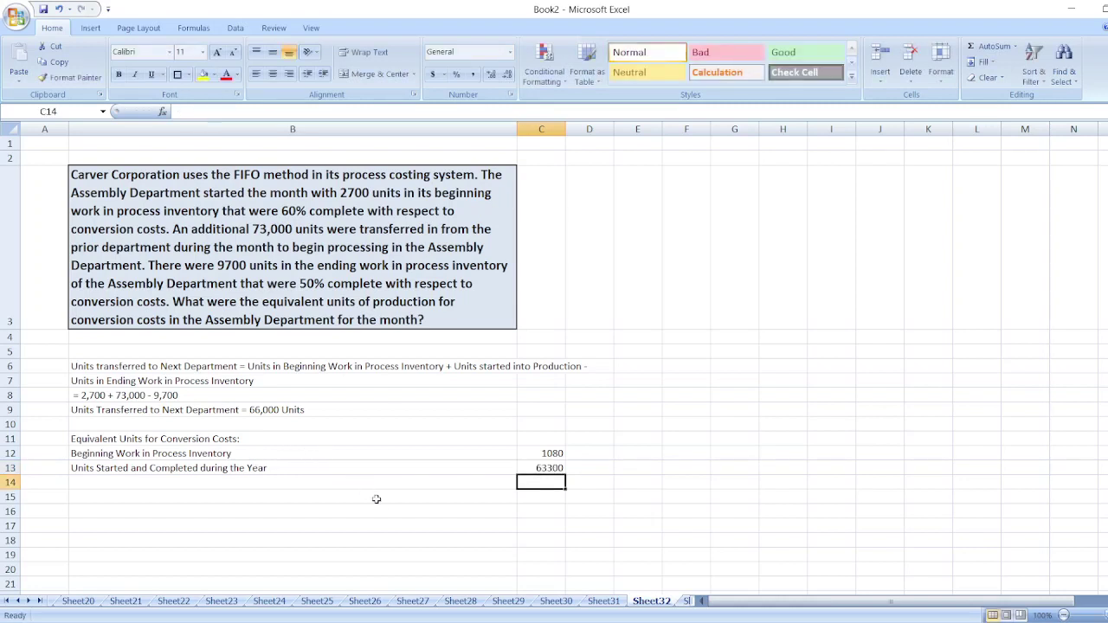
- Enter a 'Units Transferred Out' label in row 14, then delete it
{"action": "left_click", "coordinate": [297, 484]}
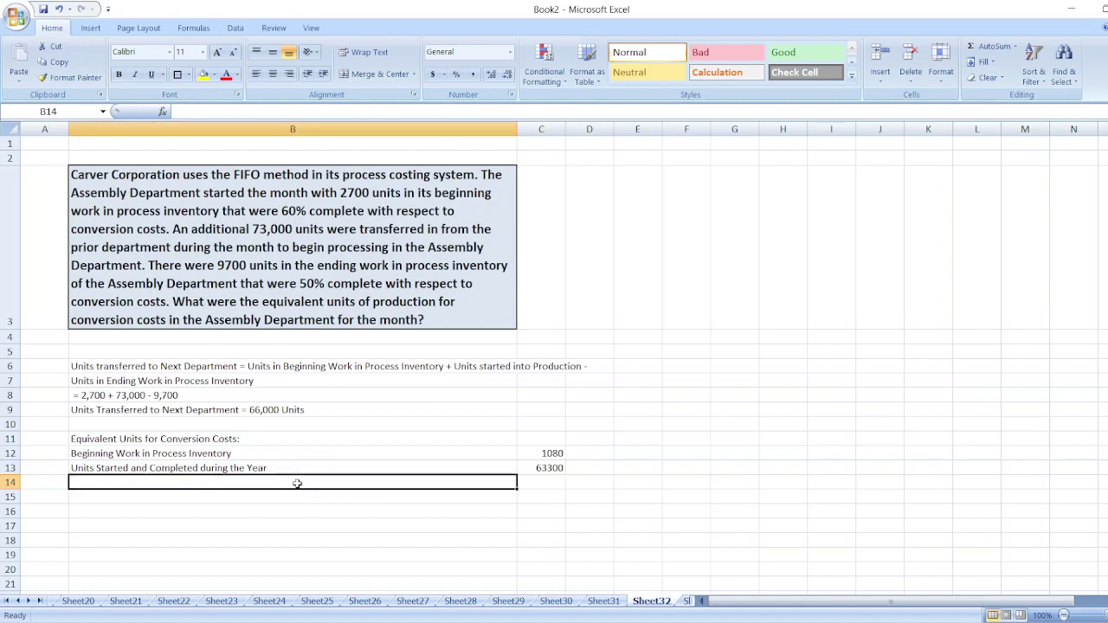
{"action": "type", "text": "Units "}
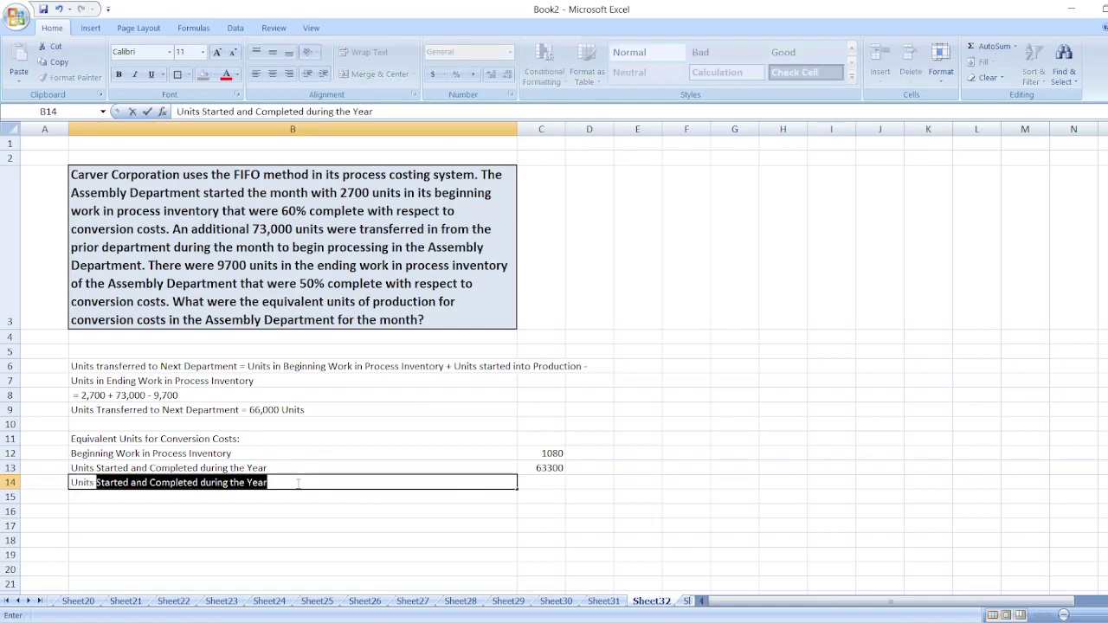
{"action": "type", "text": "Transferre"}
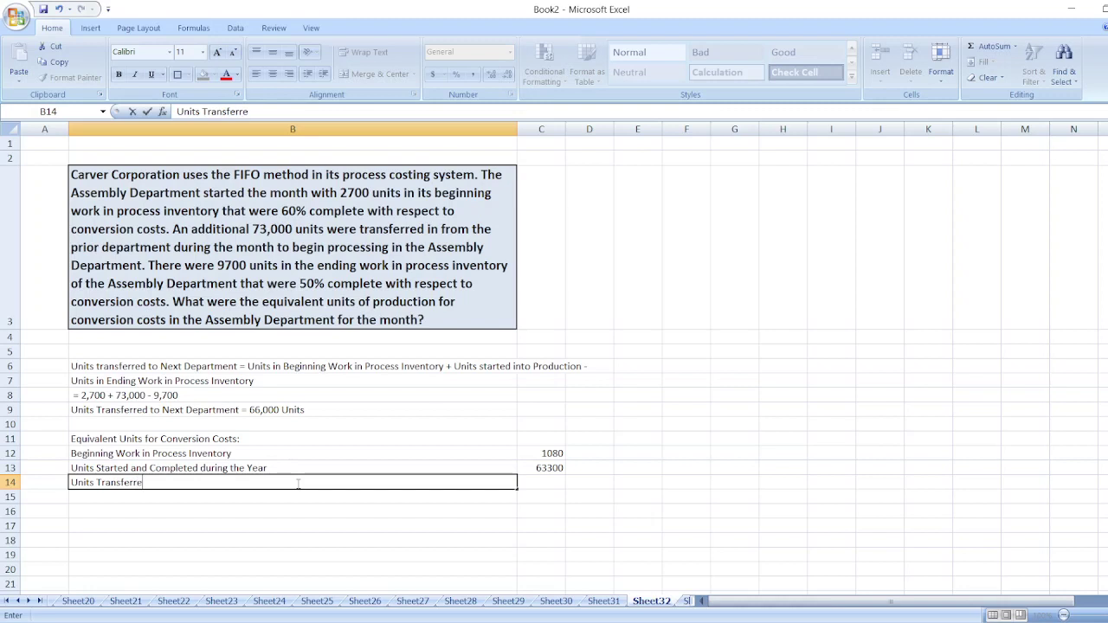
{"action": "type", "text": "d Out"}
{"action": "key", "text": "Tab"}
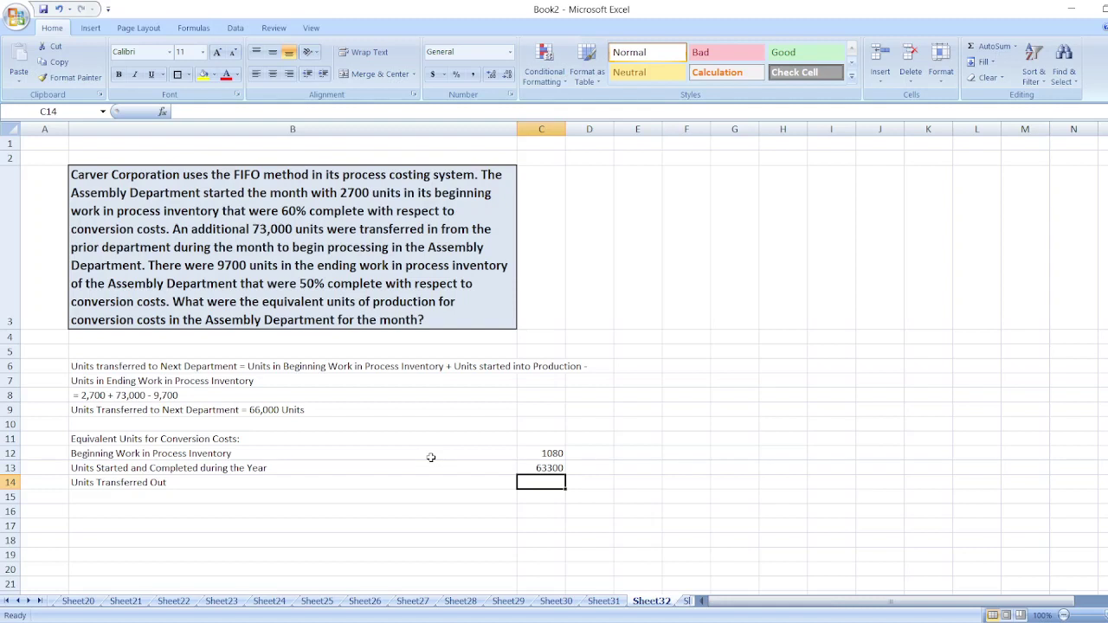
{"action": "left_click", "coordinate": [284, 479]}
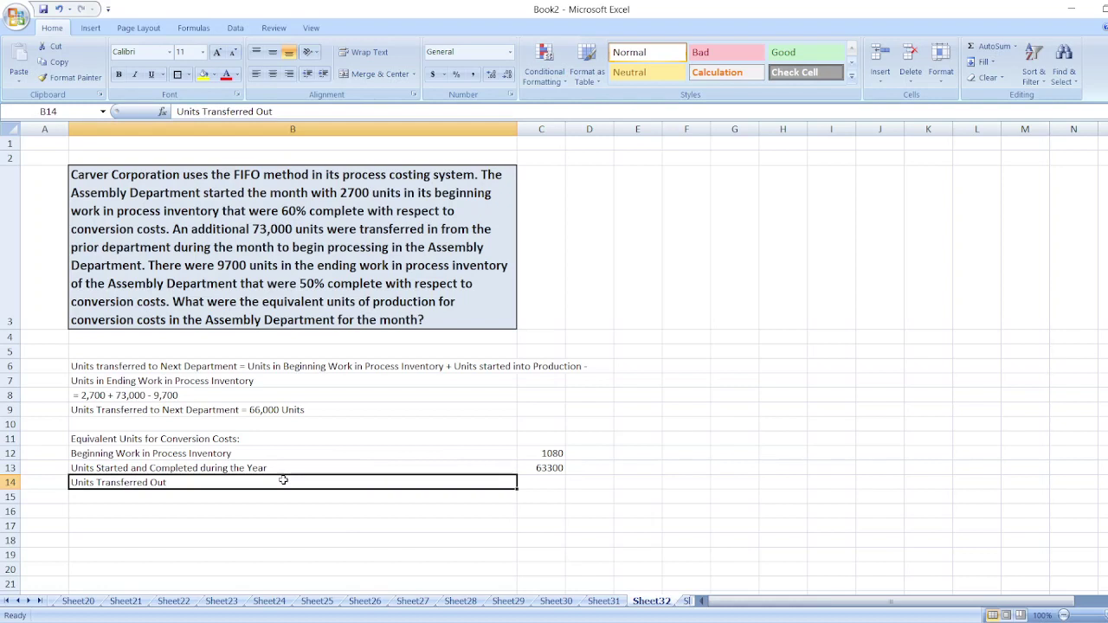
{"action": "key", "text": "Delete"}
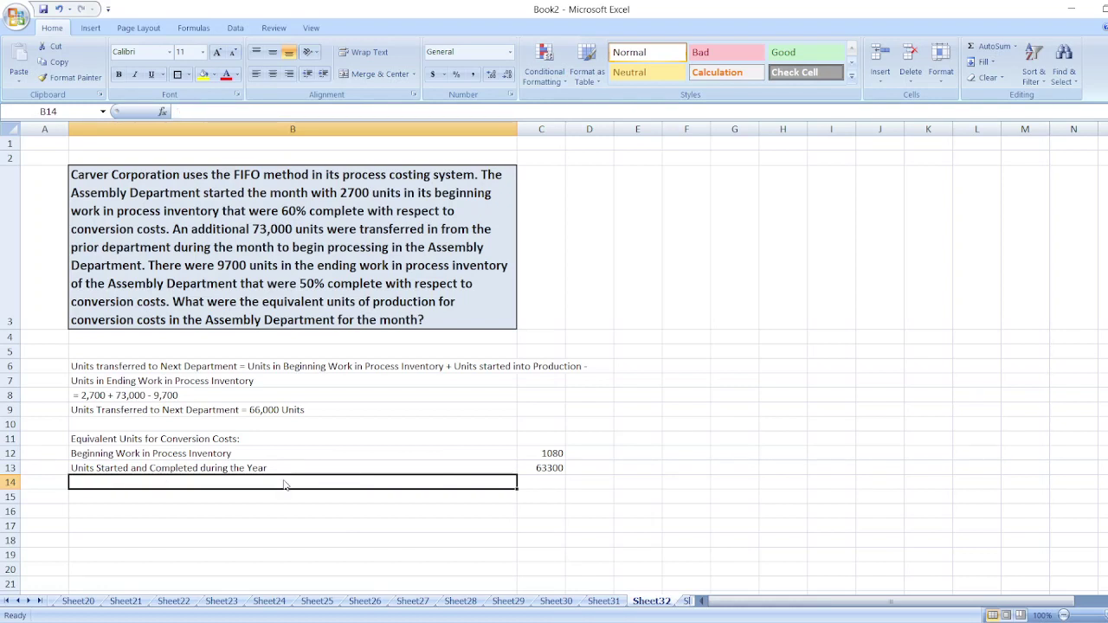
- Label row 14 'Ending Work in Process Inventory' and compute =9700*50% (4850) beside it
{"action": "type", "text": "End"}
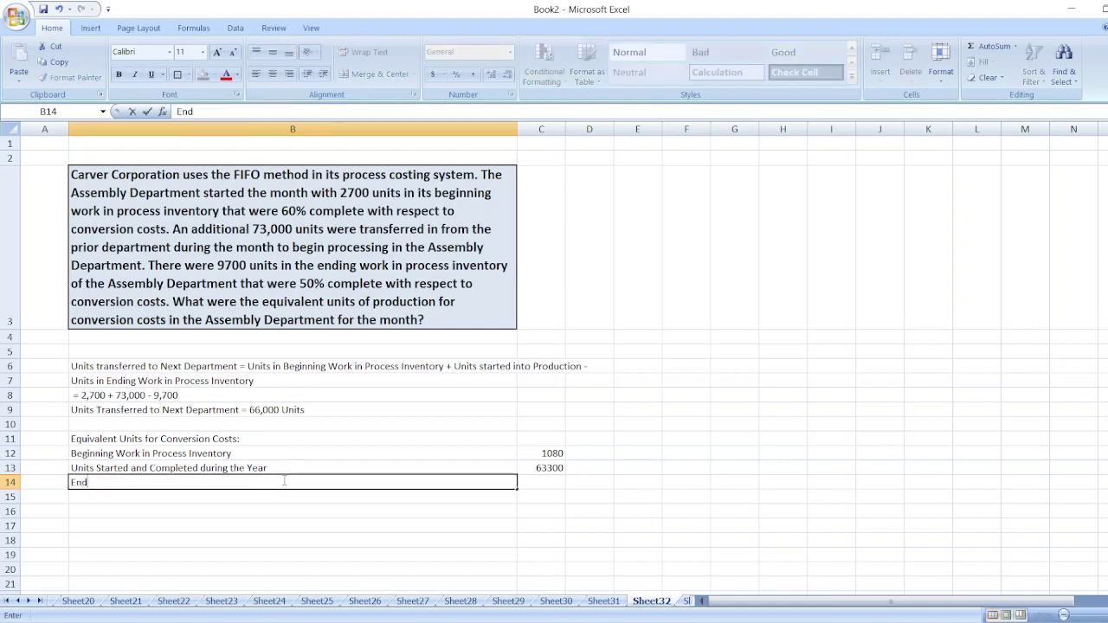
{"action": "type", "text": "ing Work "}
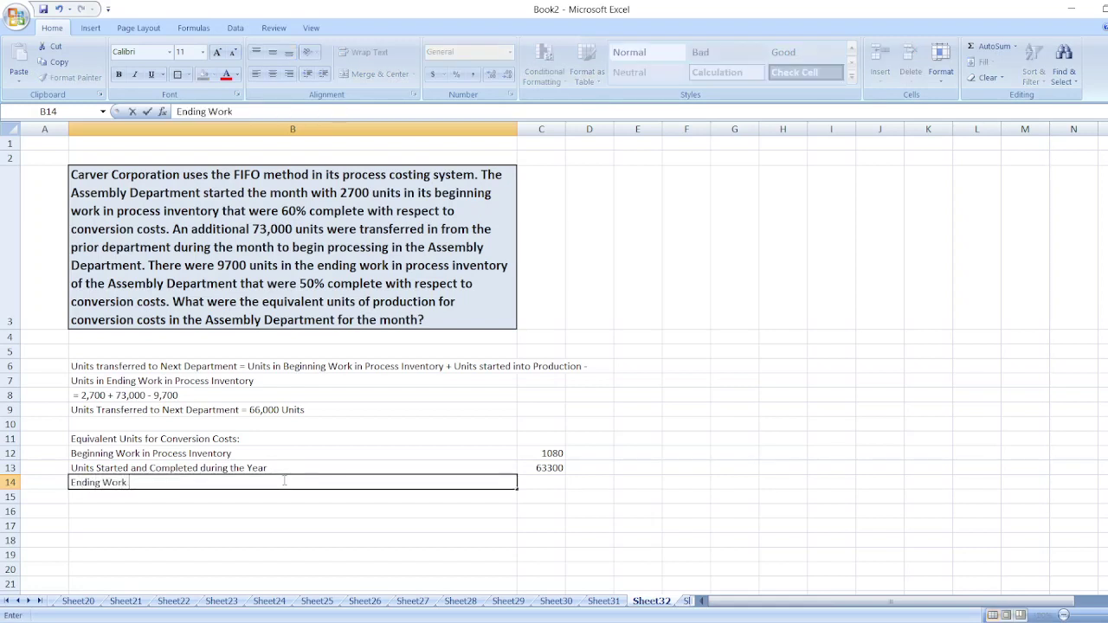
{"action": "type", "text": "in Process"}
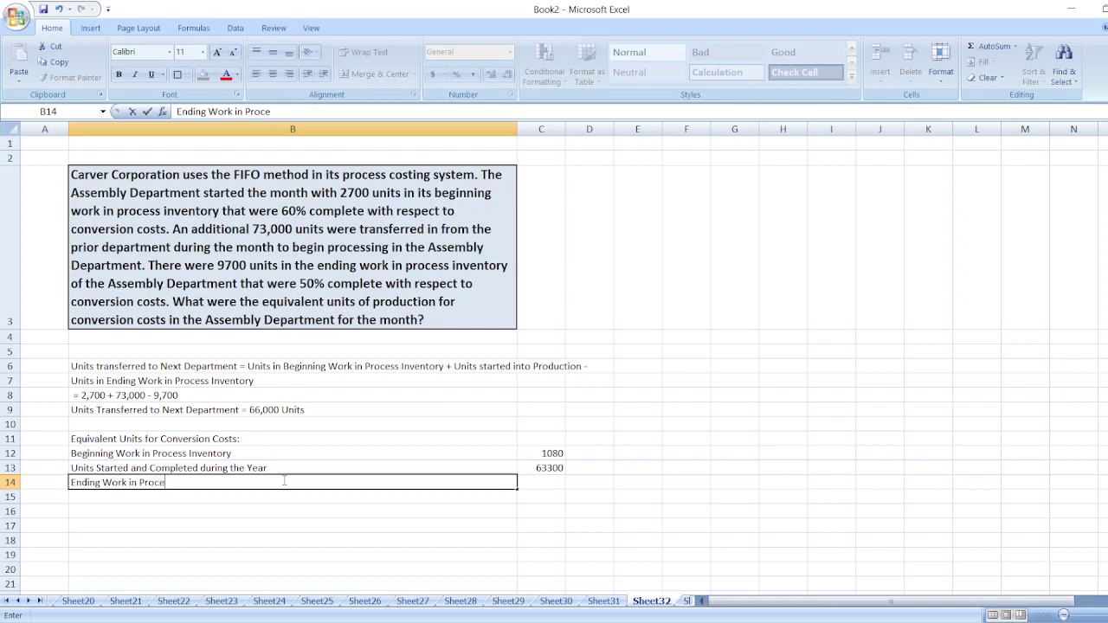
{"action": "key", "text": "BackSpace"}
{"action": "type", "text": "ss Inventory"}
{"action": "key", "text": "Tab"}
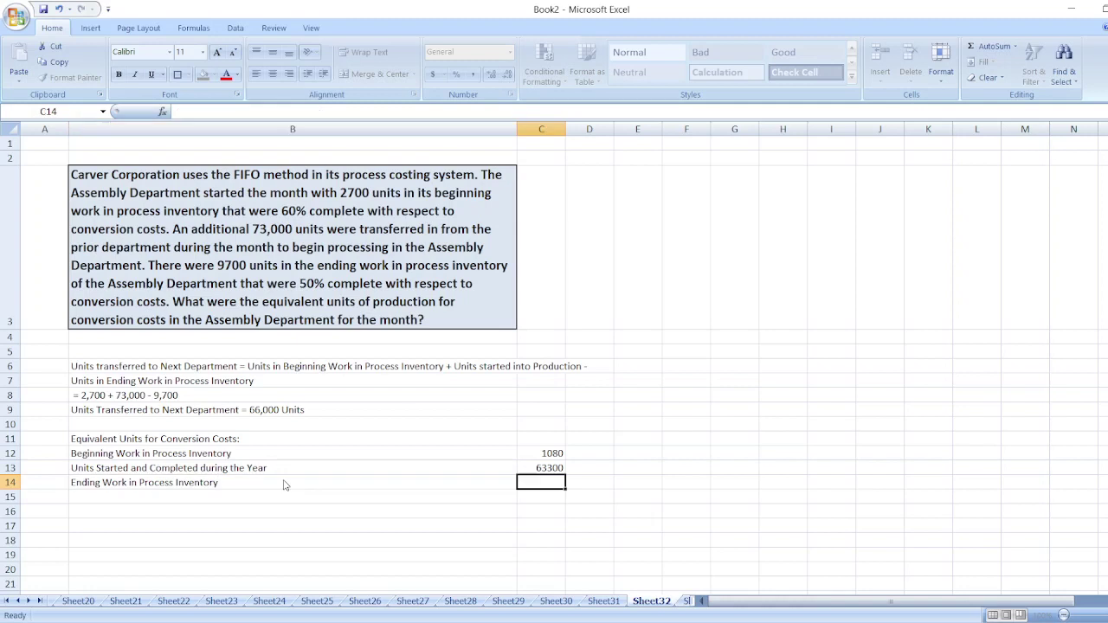
{"action": "type", "text": "="}
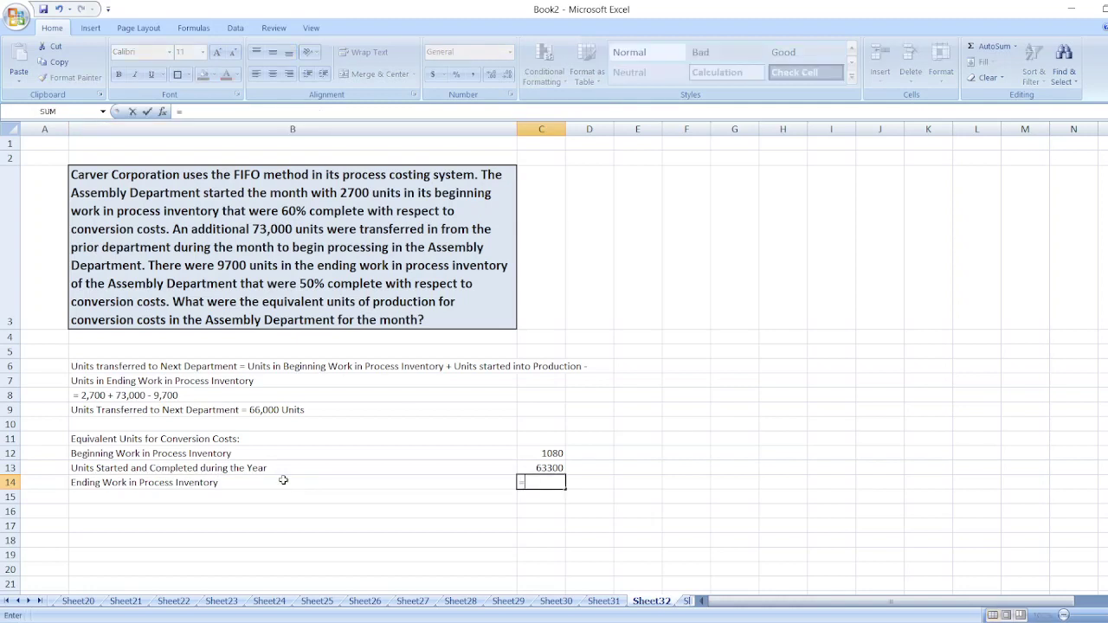
{"action": "type", "text": "9700*50%"}
{"action": "key", "text": "Return"}
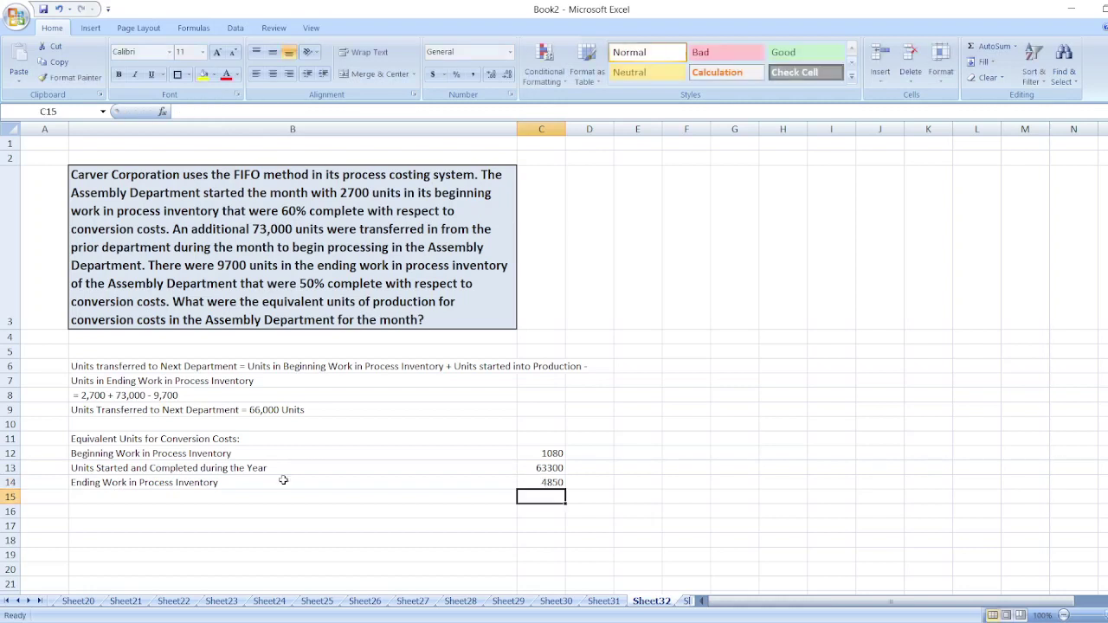
{"action": "key", "text": "Left"}
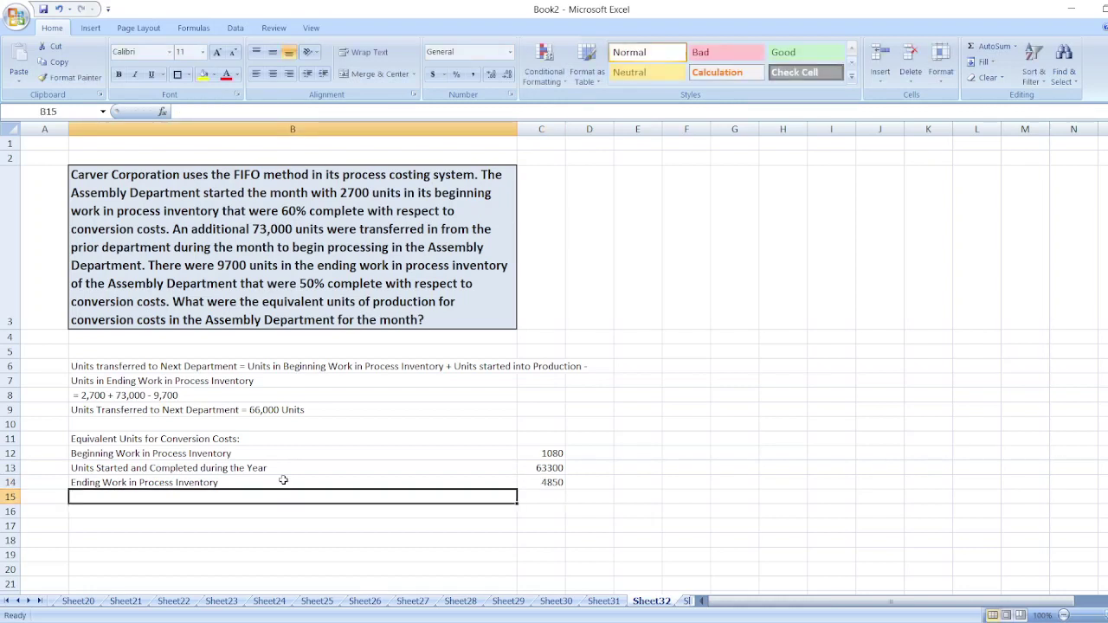
- Add 'Total Equivalent Units for Conversion Cost' with =C12+C13+C14 giving 69230
{"action": "type", "text": "T"}
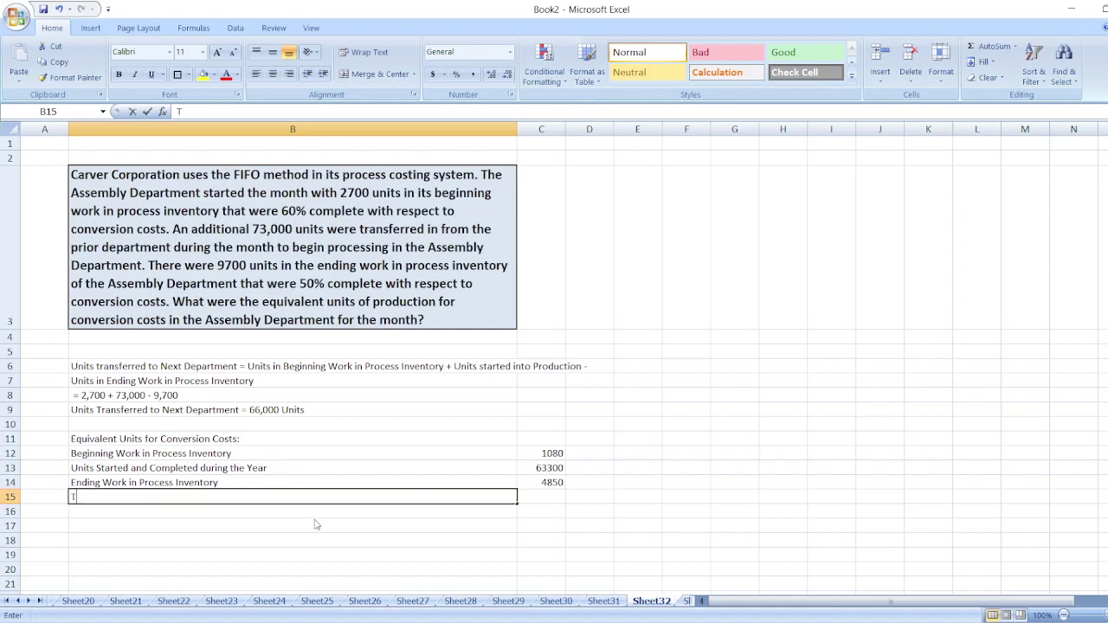
{"action": "type", "text": "otal Equi"}
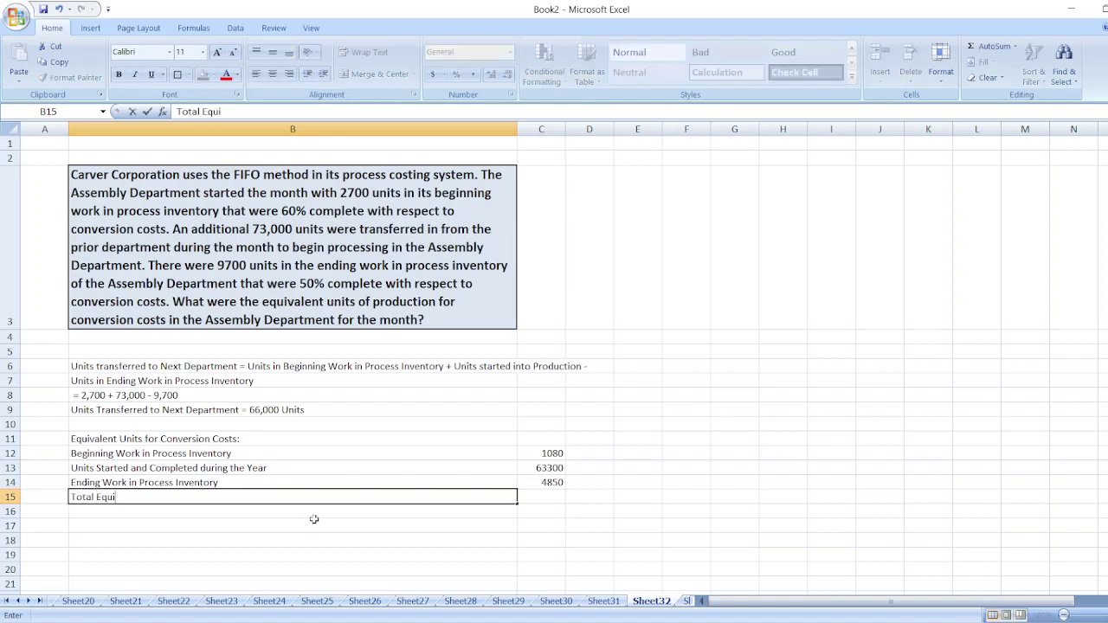
{"action": "type", "text": "valent Units for COnver"}
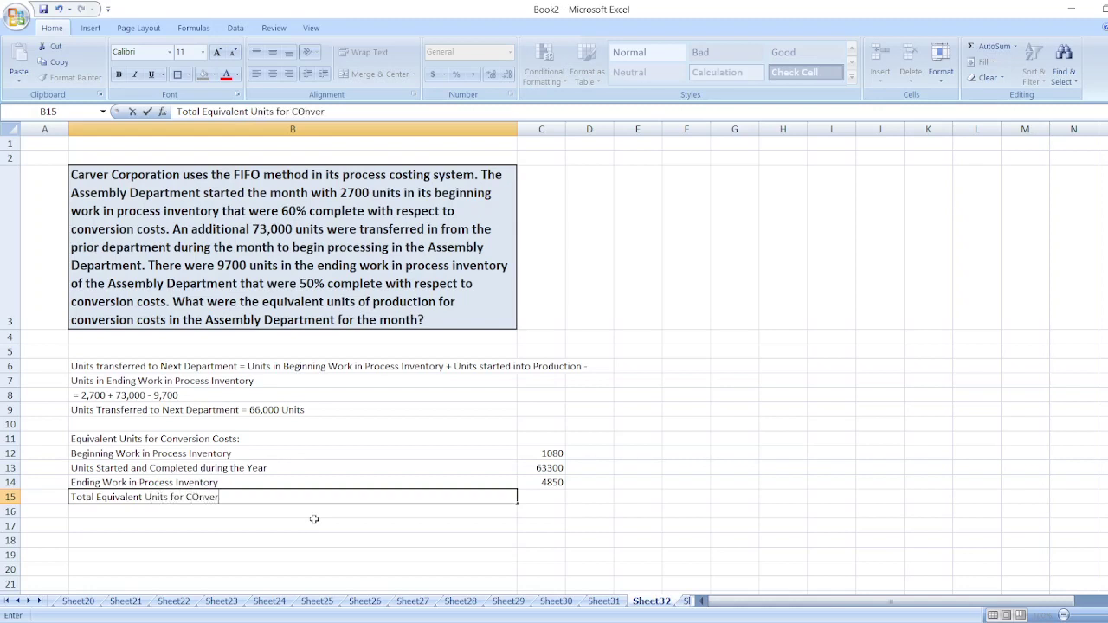
{"action": "type", "text": "sion COst"}
{"action": "key", "text": "Tab"}
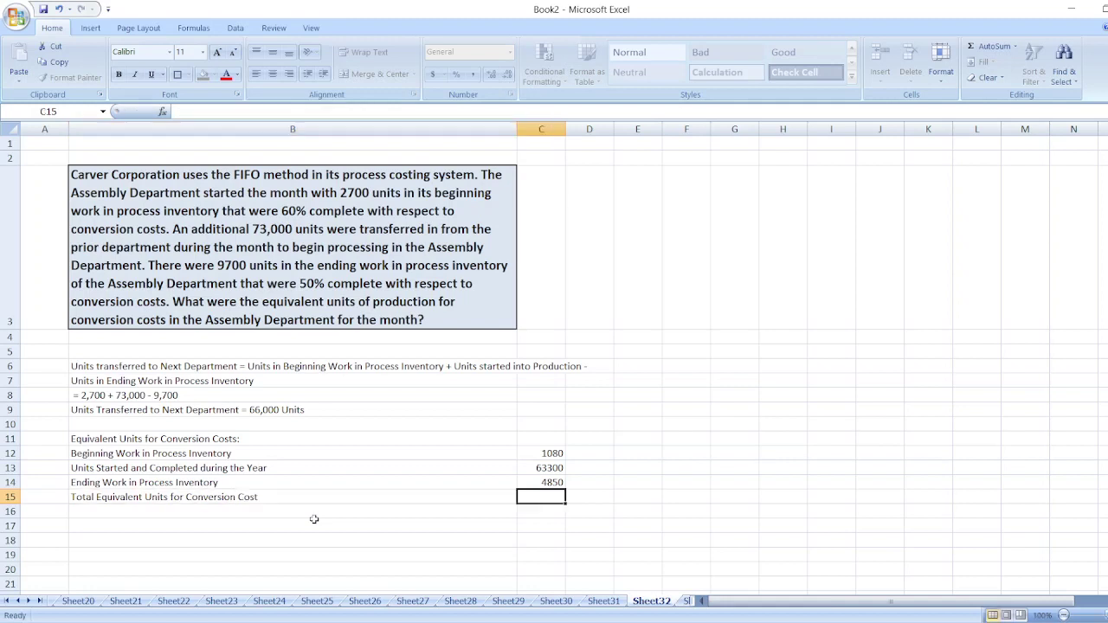
{"action": "type", "text": "="}
{"action": "key", "text": "Up"}
{"action": "key", "text": "Up"}
{"action": "key", "text": "Up"}
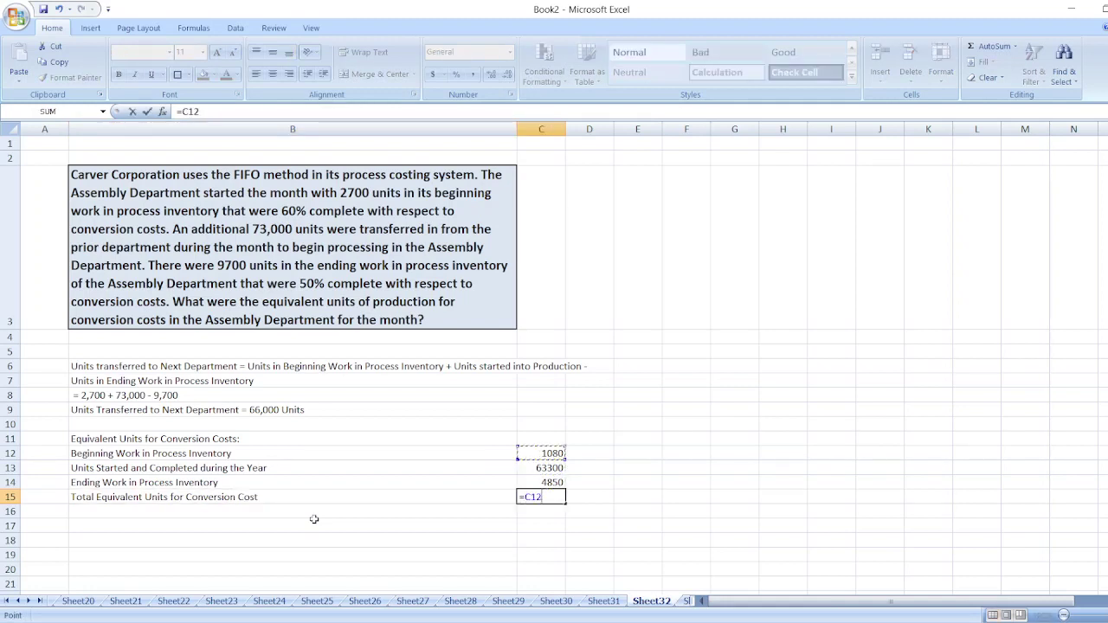
{"action": "type", "text": "+"}
{"action": "key", "text": "Up"}
{"action": "key", "text": "Up"}
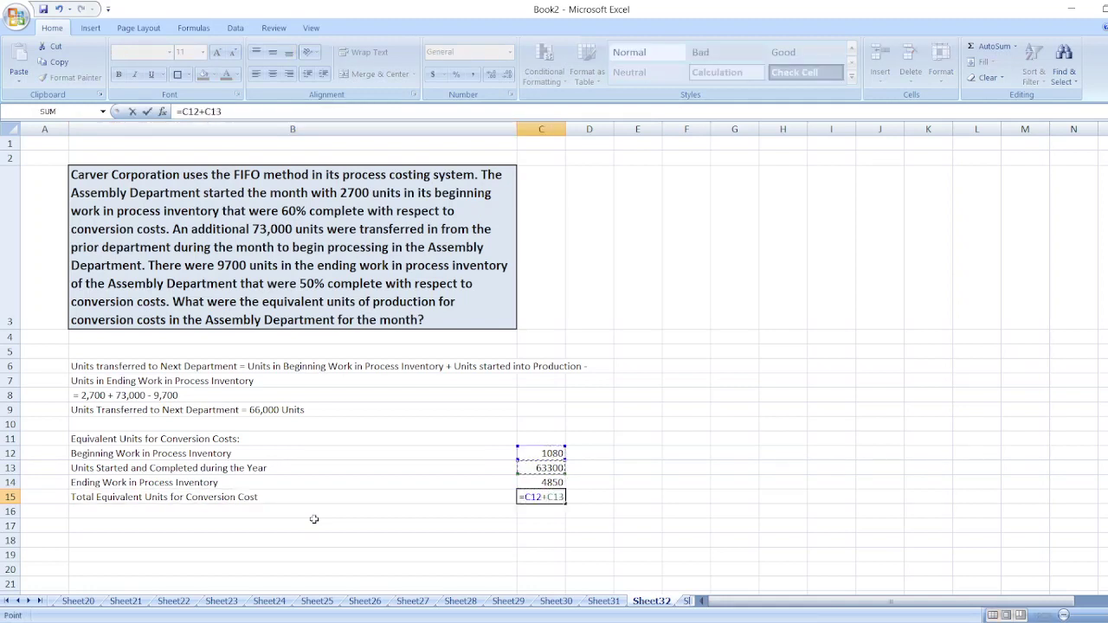
{"action": "type", "text": "+"}
{"action": "key", "text": "Up"}
{"action": "key", "text": "Return"}
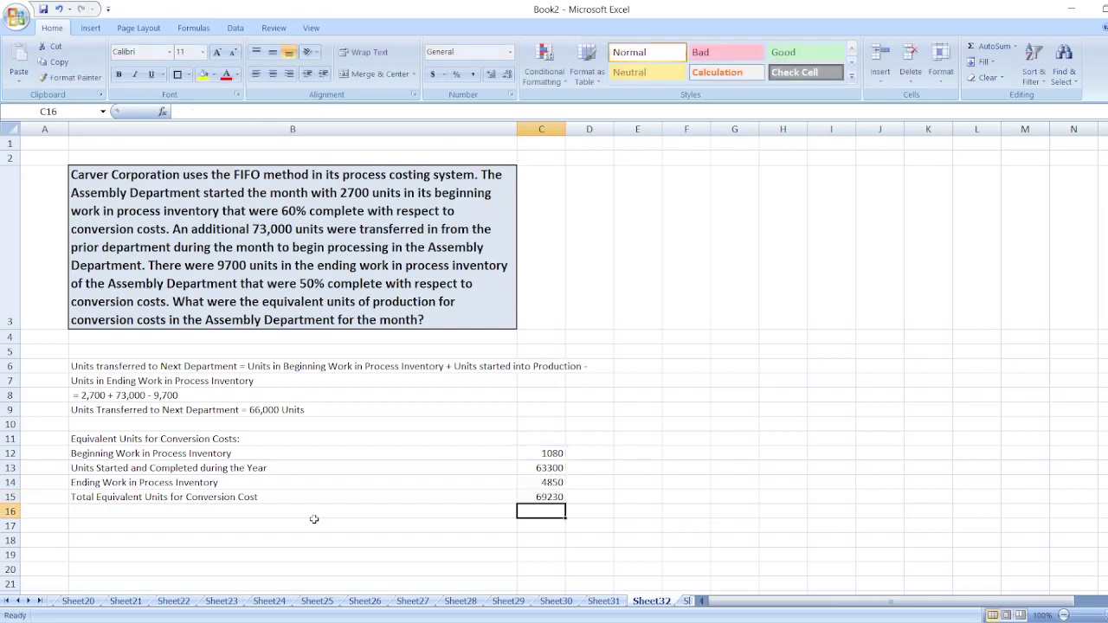